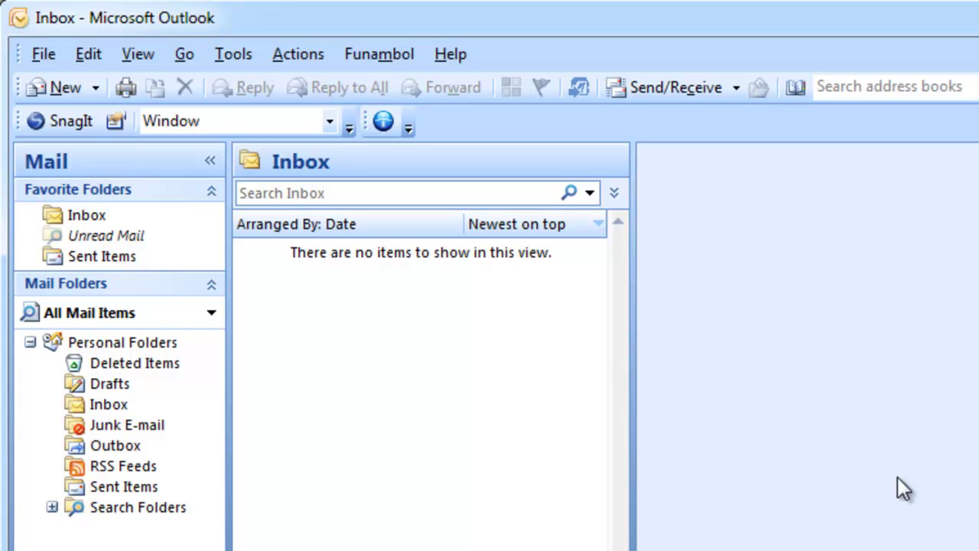
Open Account Settings from the Tools menu, showing the empty E-mail accounts list.
{"action": "left_click", "coordinate": [230, 57]}
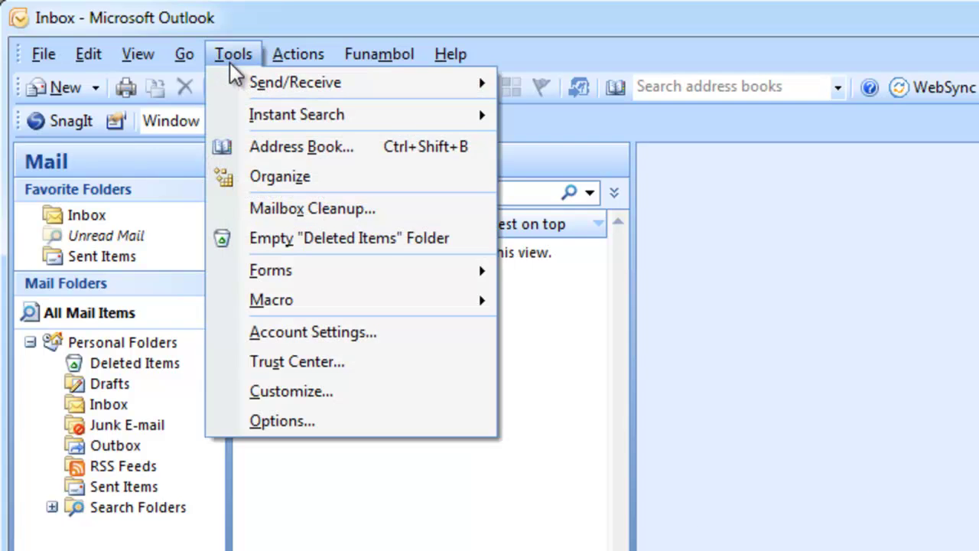
{"action": "left_click", "coordinate": [415, 335]}
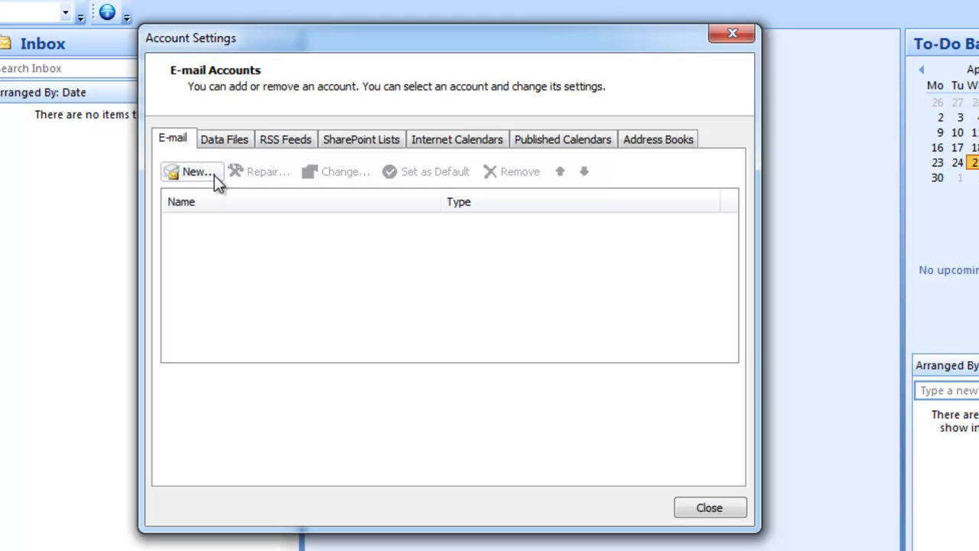
Start a new account with the user's name, e-mail address and password, choosing manual server configuration.
{"action": "left_click", "coordinate": [214, 175]}
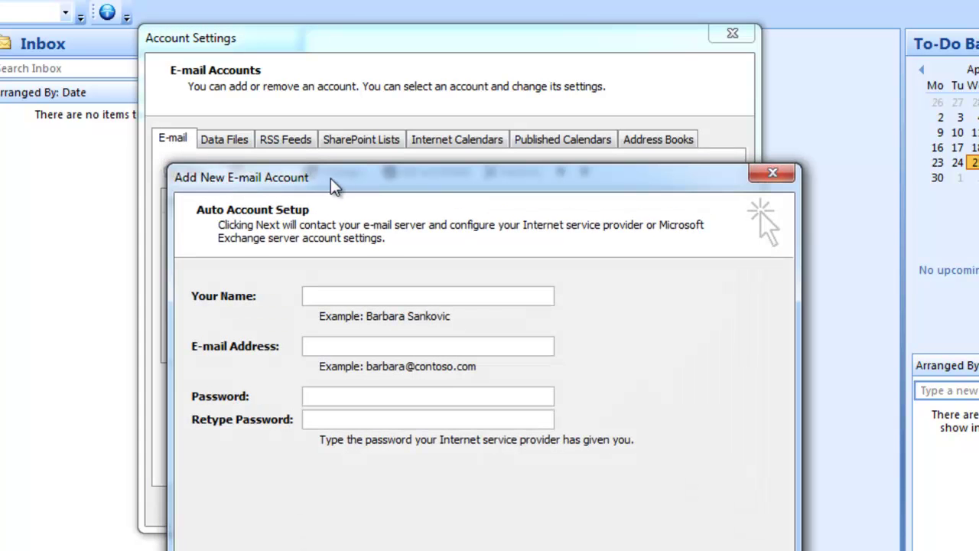
{"action": "left_click_drag", "start_coordinate": [340, 176], "coordinate": [300, 48]}
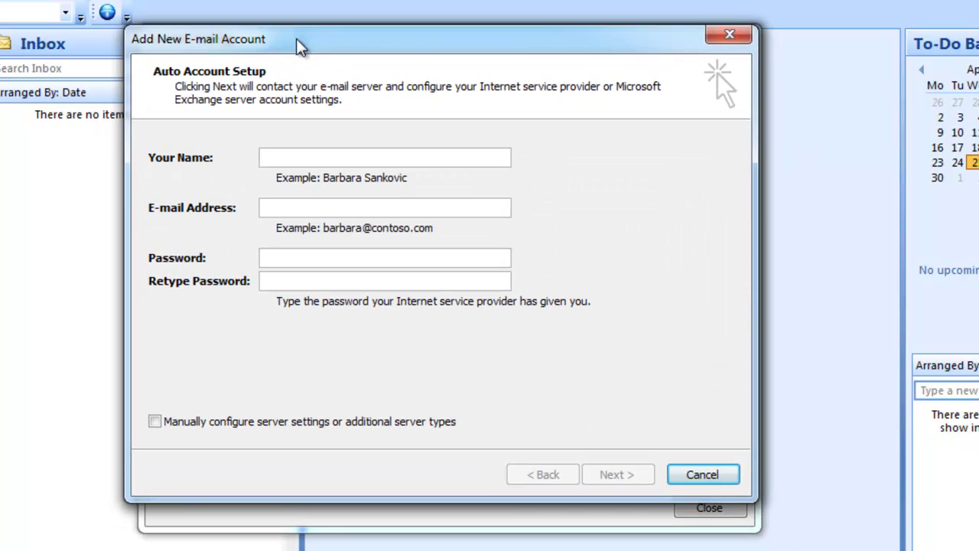
{"action": "type", "text": "John Smith"}
{"action": "key", "text": "Tab"}
{"action": "type", "text": "jo"}
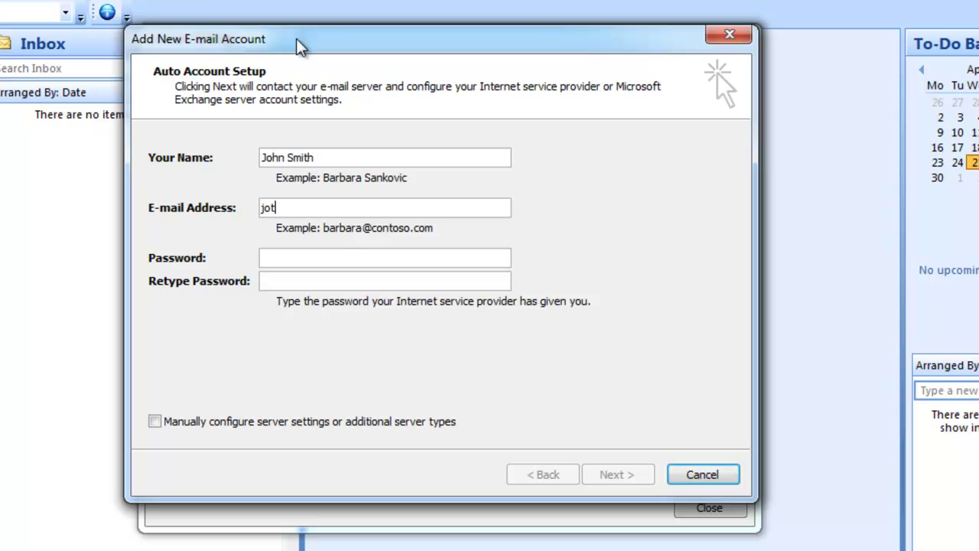
{"action": "type", "text": "hnsmith@example.au.com"}
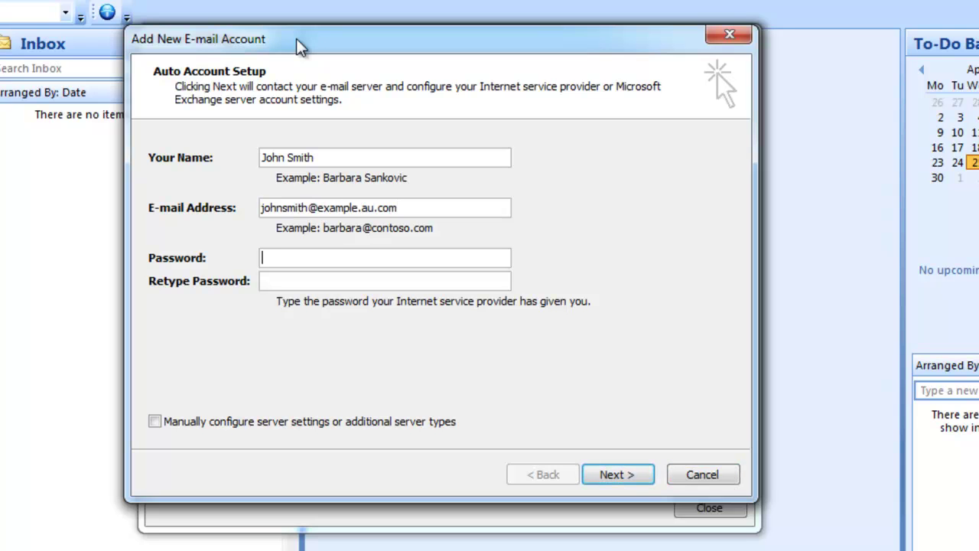
{"action": "type", "text": "*******"}
{"action": "key", "text": "Tab"}
{"action": "type", "text": "*******"}
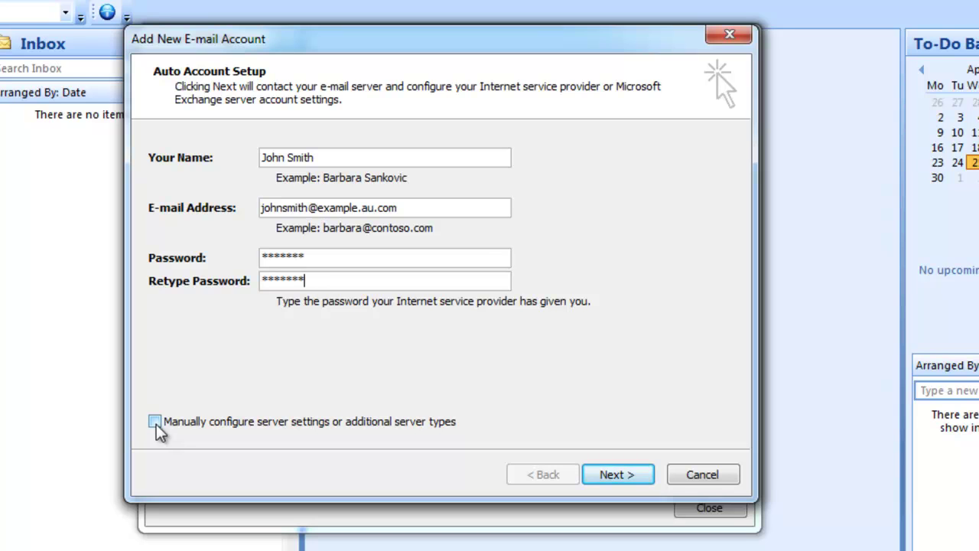
{"action": "left_click", "coordinate": [155, 421]}
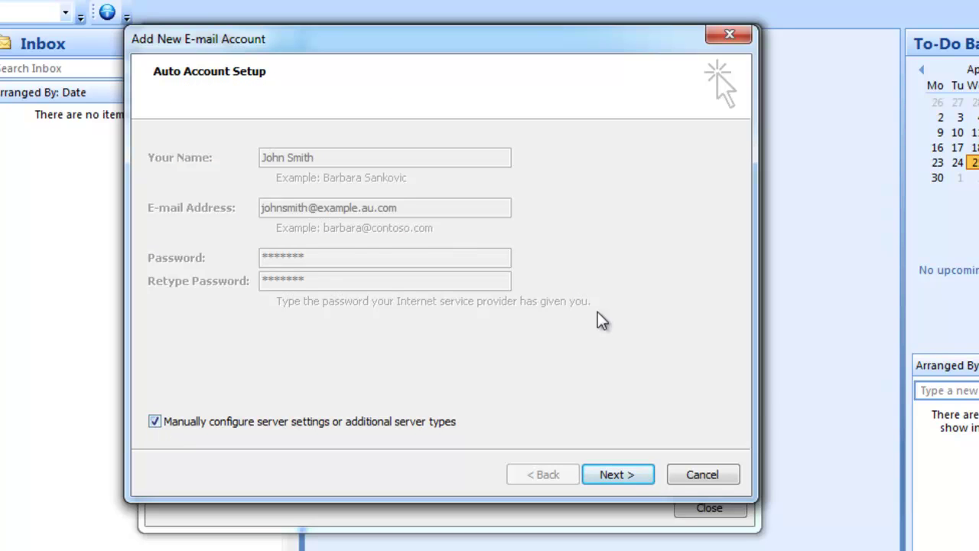
{"action": "left_click", "coordinate": [618, 476]}
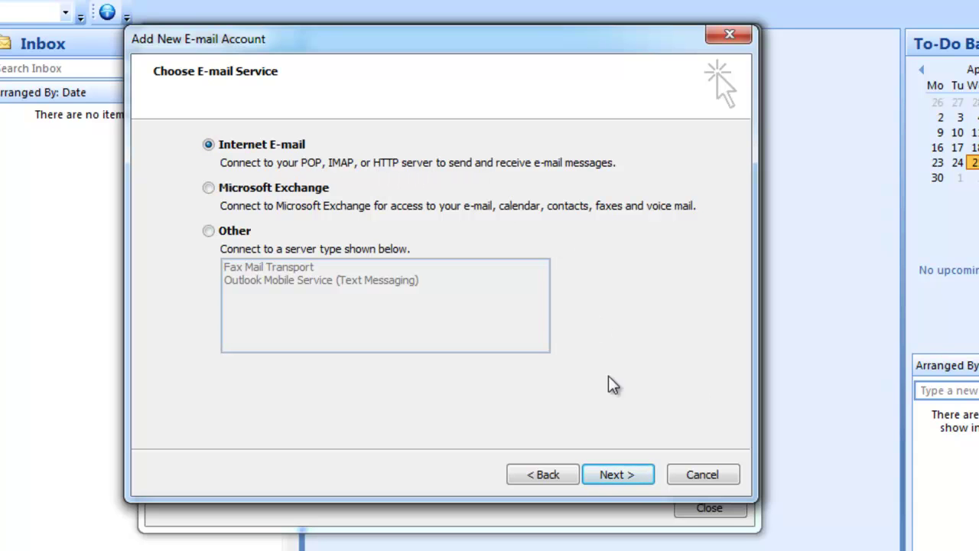
Set up a POP3 Internet E-mail account with servers pop.example.au.com and smtp.example.au.com, and enter the logon name.
{"action": "left_click", "coordinate": [649, 477]}
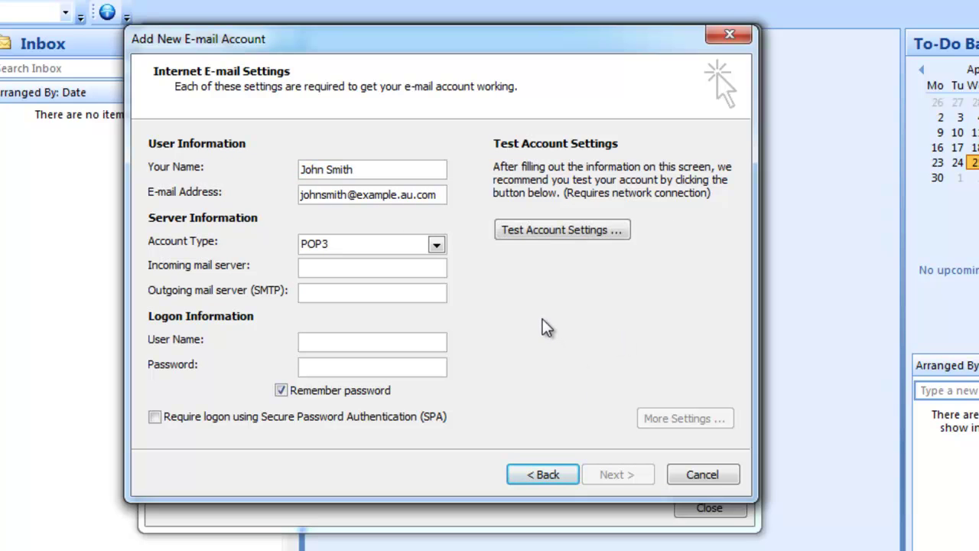
{"action": "left_click", "coordinate": [437, 244]}
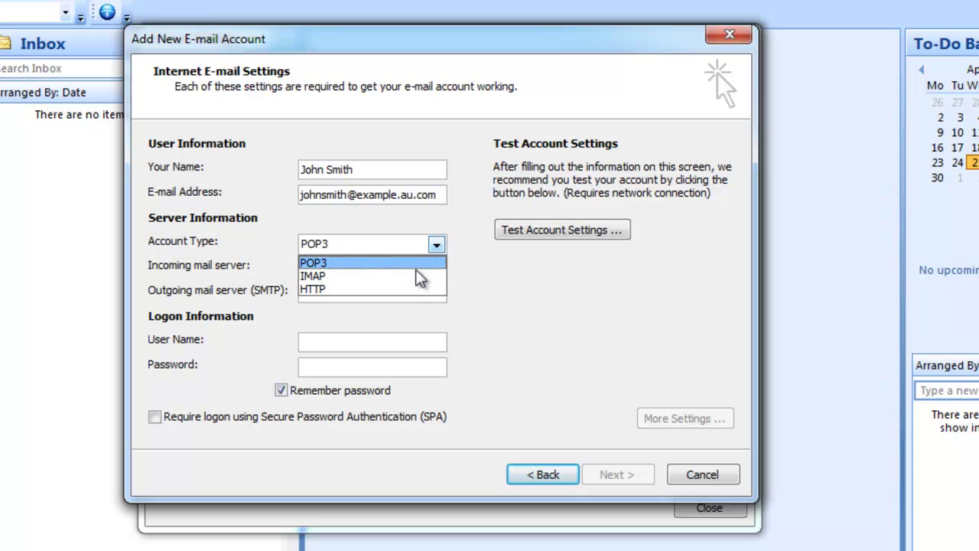
{"action": "left_click", "coordinate": [418, 264]}
{"action": "left_click", "coordinate": [409, 273]}
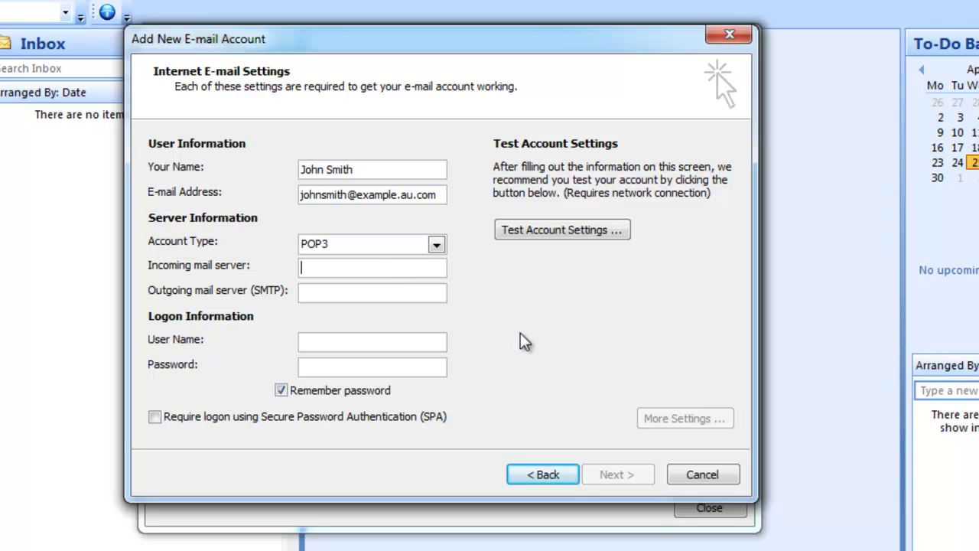
{"action": "type", "text": "pop."}
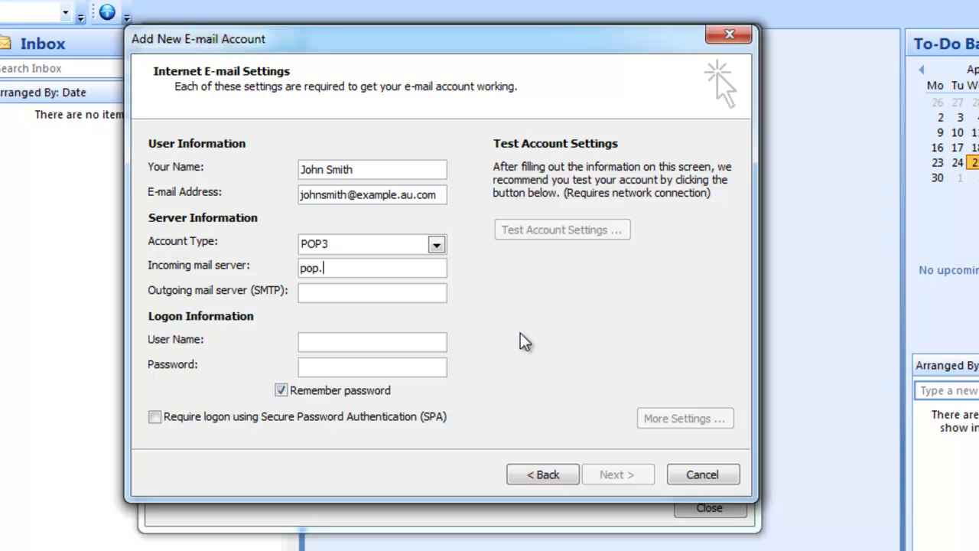
{"action": "type", "text": "example.au.com"}
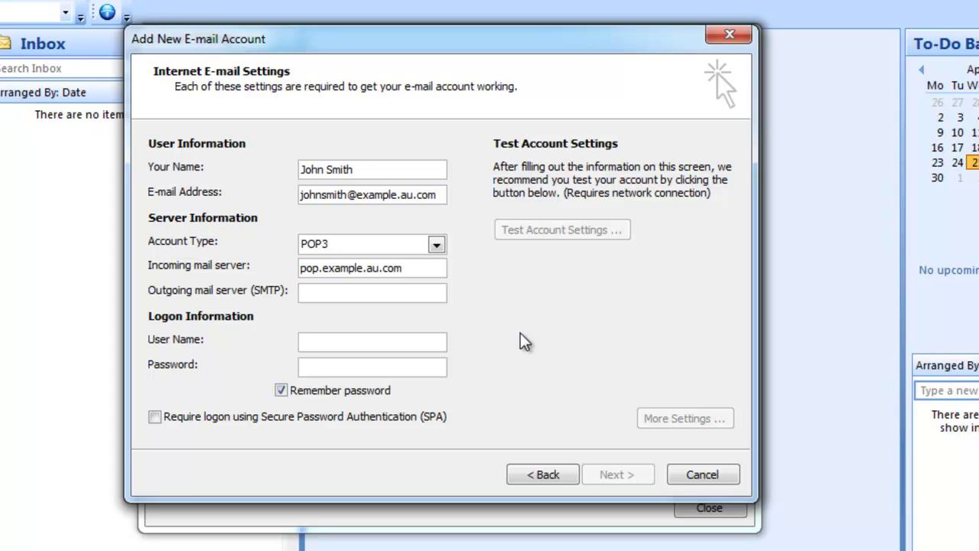
{"action": "left_click", "coordinate": [403, 292]}
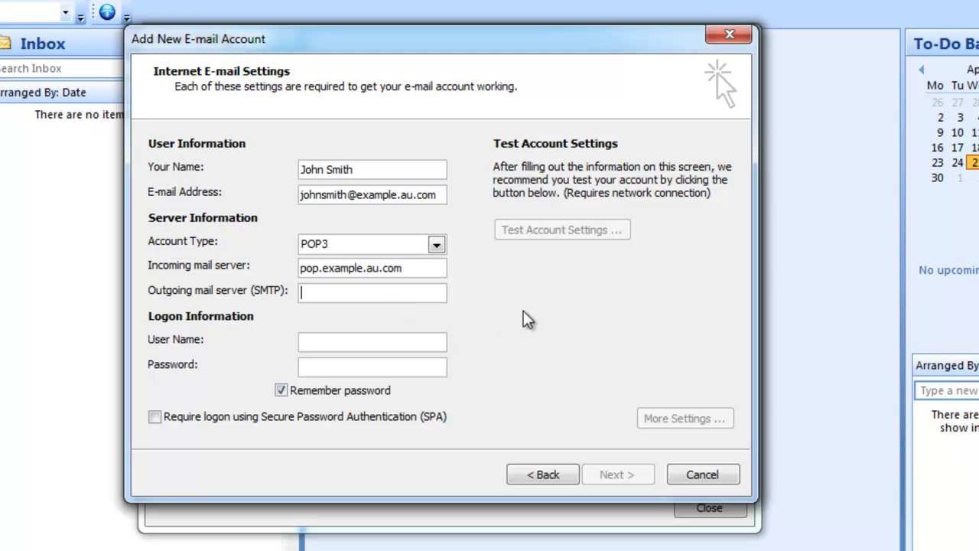
{"action": "type", "text": "smtp.example.au.com"}
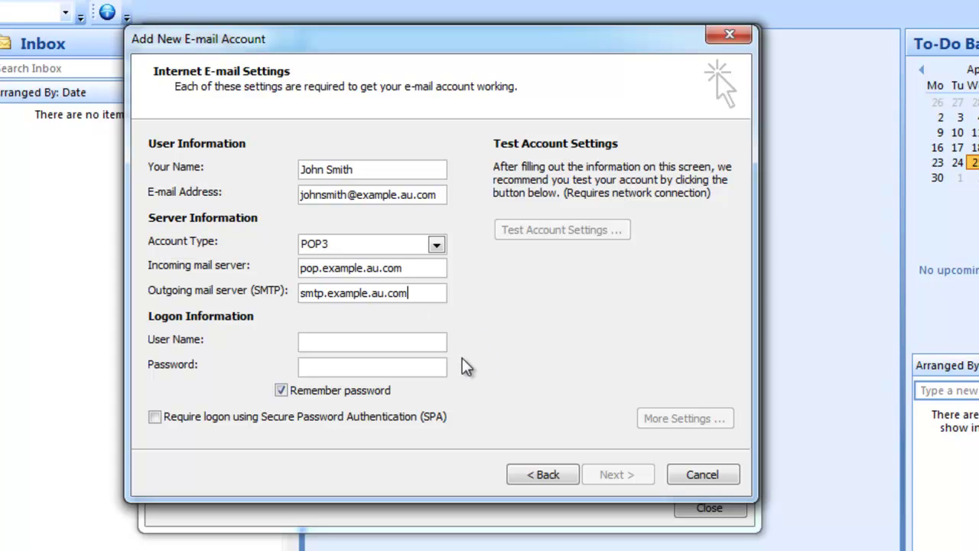
{"action": "left_click", "coordinate": [432, 343]}
{"action": "type", "text": "johnsmith@exampl"}
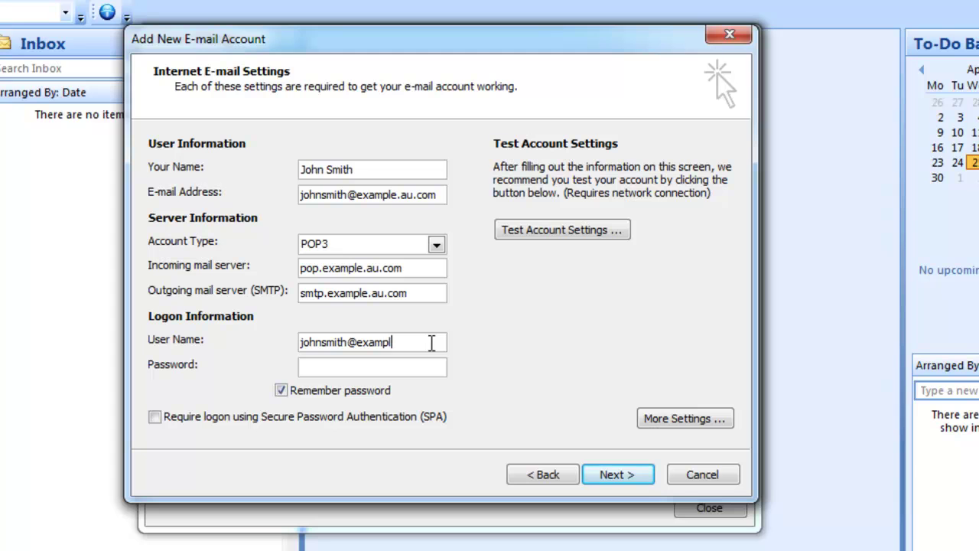
{"action": "type", "text": "e.au.com"}
{"action": "type", "text": "*******"}
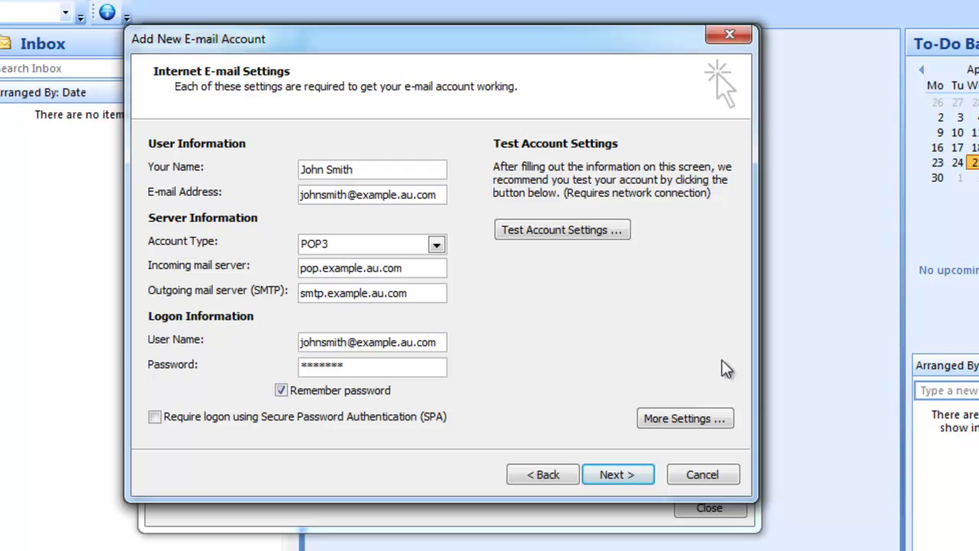
In More Settings, require authentication for the outgoing SMTP server using incoming-server settings.
{"action": "left_click", "coordinate": [719, 420]}
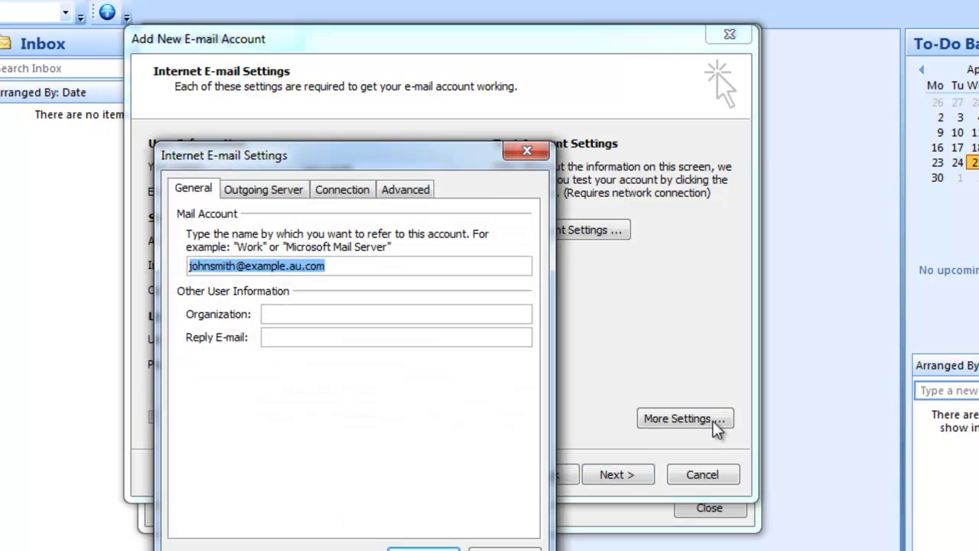
{"action": "left_click_drag", "start_coordinate": [334, 157], "coordinate": [400, 48]}
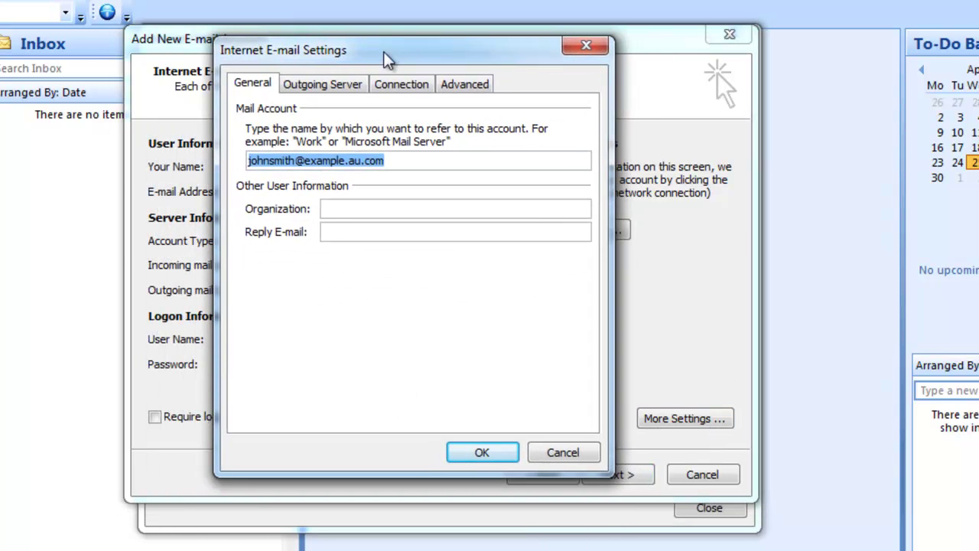
{"action": "left_click", "coordinate": [357, 86]}
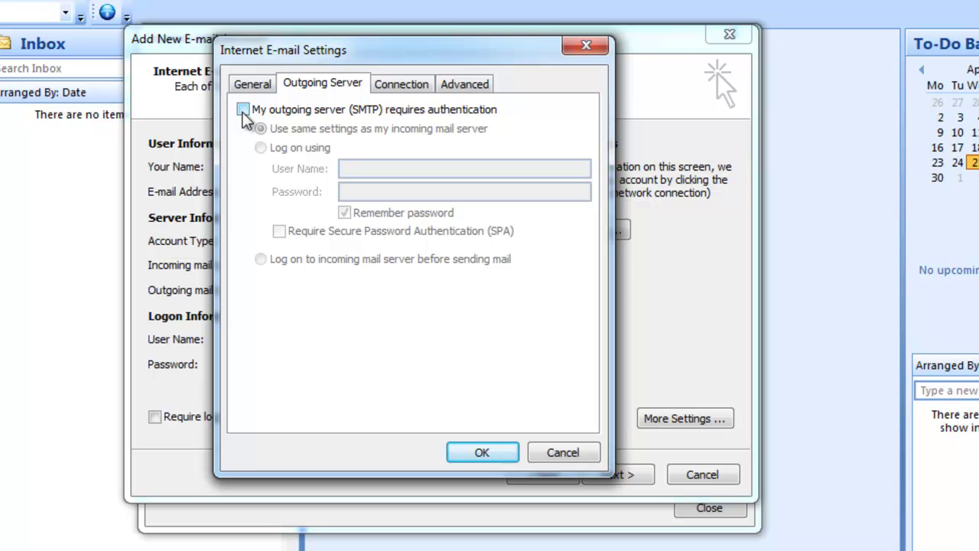
{"action": "left_click", "coordinate": [243, 110]}
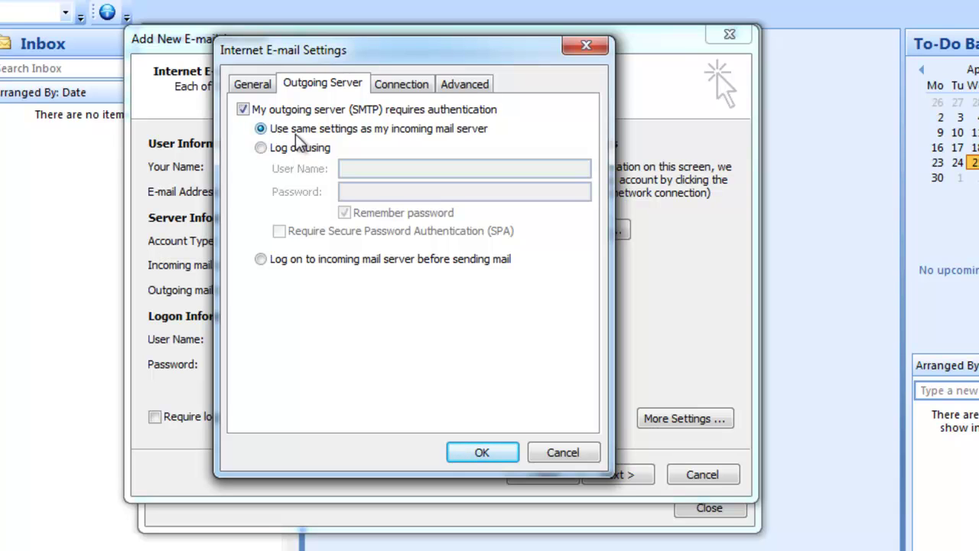
Change the outgoing SMTP port from 25 to 587 and apply the settings.
{"action": "left_click", "coordinate": [484, 90]}
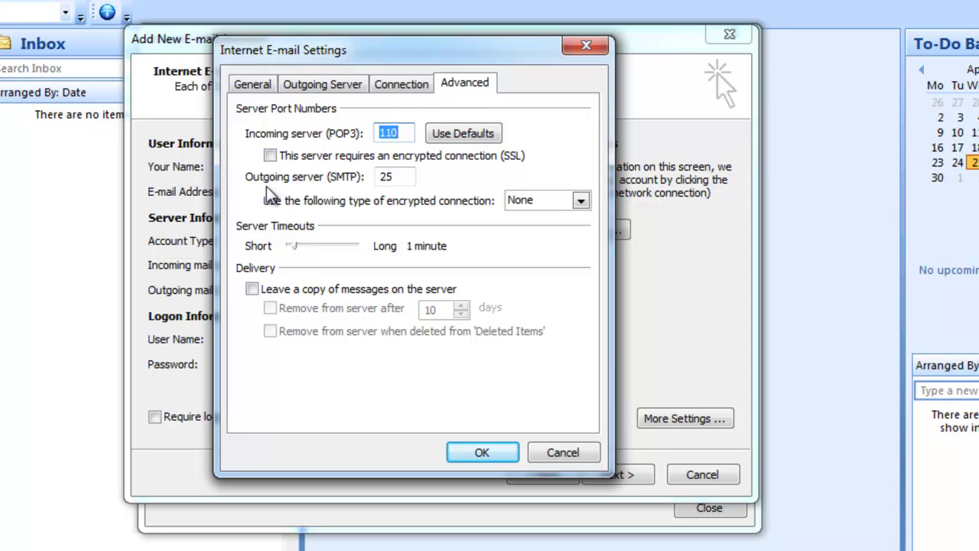
{"action": "double_click", "coordinate": [405, 177]}
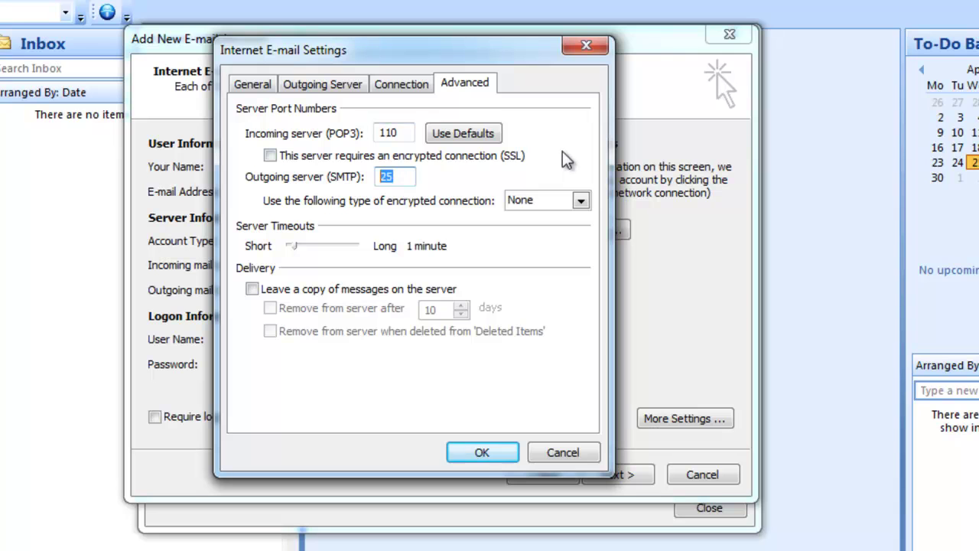
{"action": "type", "text": "587"}
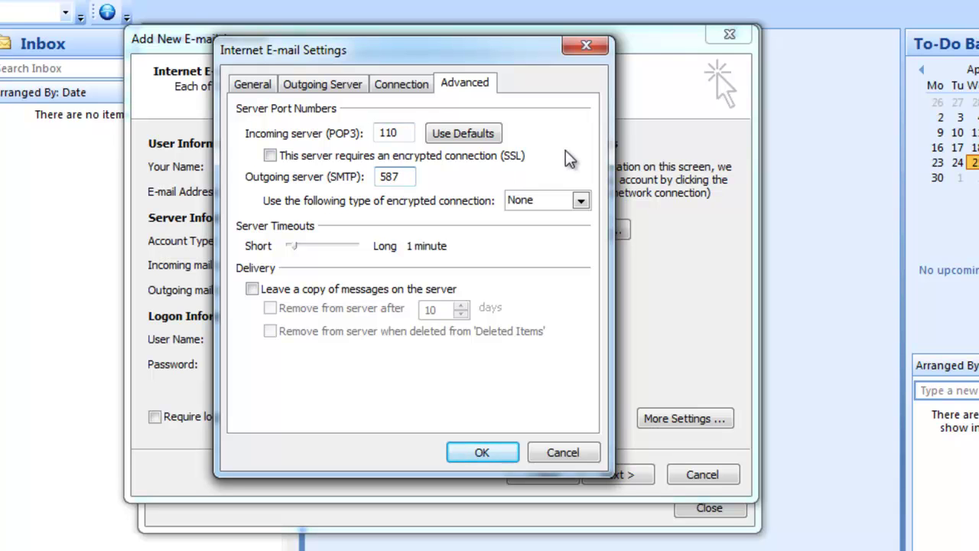
{"action": "left_click", "coordinate": [482, 453]}
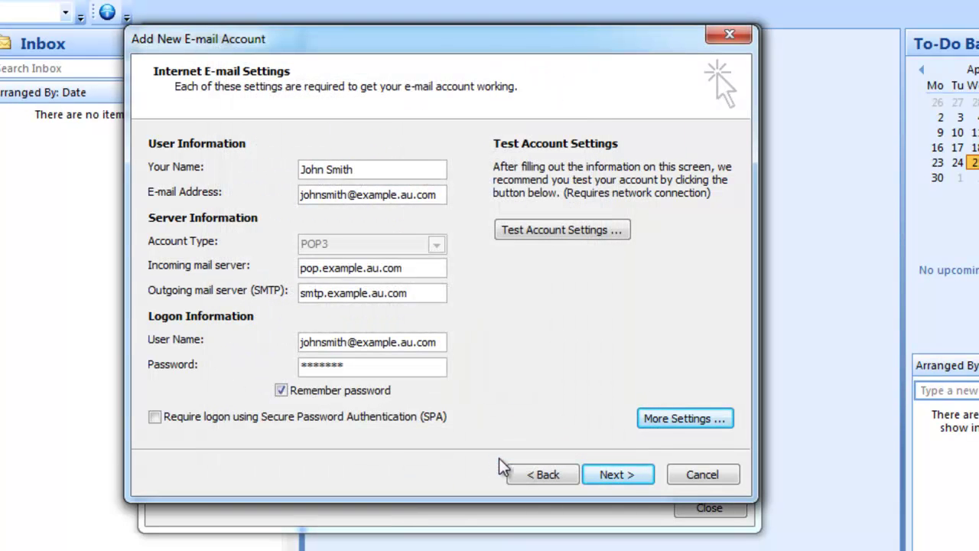
Test the account's connection successfully, then finish the new-account wizard.
{"action": "left_click", "coordinate": [563, 238]}
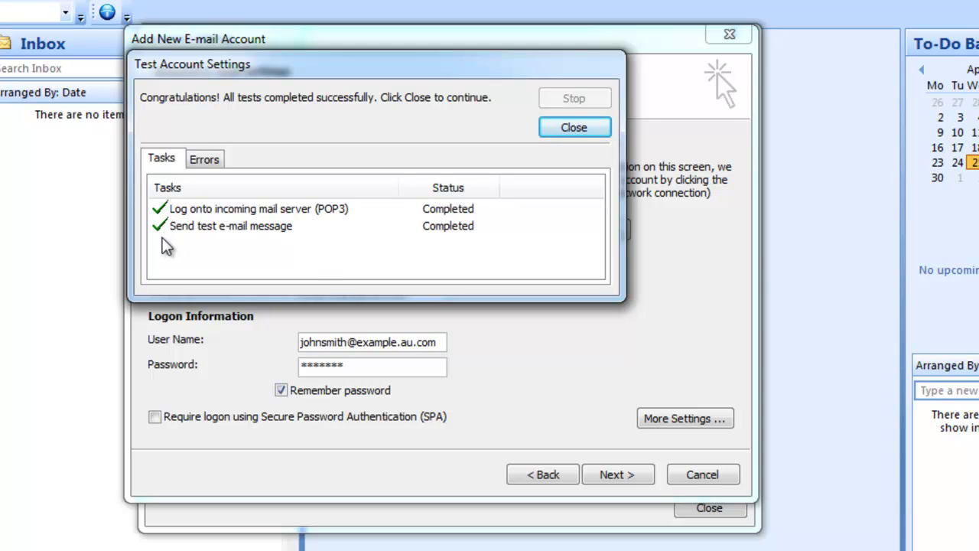
{"action": "left_click", "coordinate": [602, 125]}
{"action": "left_click", "coordinate": [624, 477]}
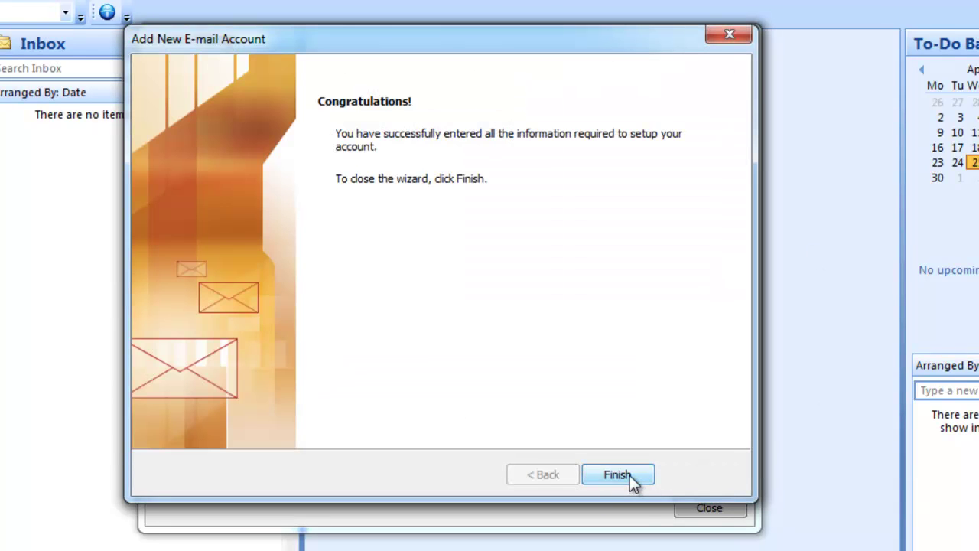
{"action": "left_click", "coordinate": [618, 475]}
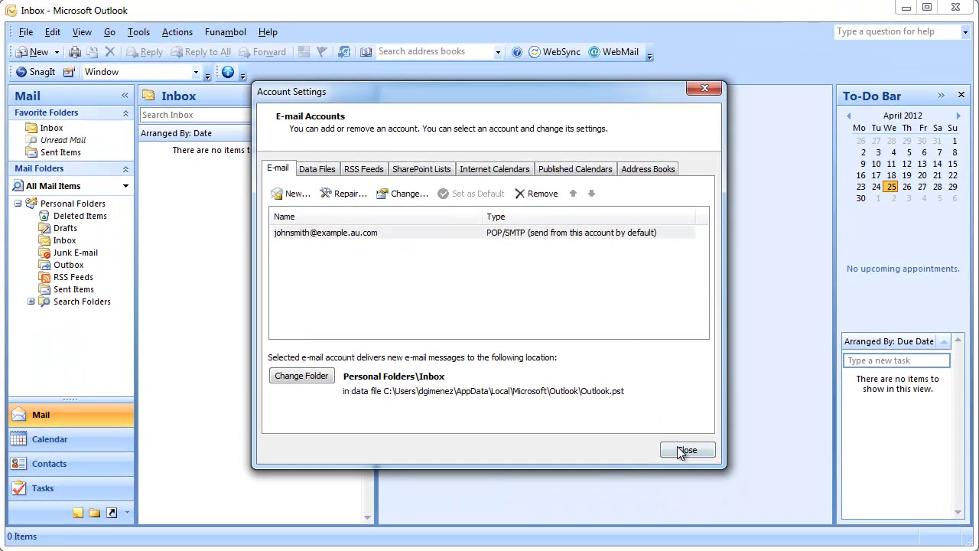
Close and reopen Account Settings, then open the new account's settings for editing.
{"action": "left_click", "coordinate": [683, 451]}
{"action": "left_click", "coordinate": [139, 33]}
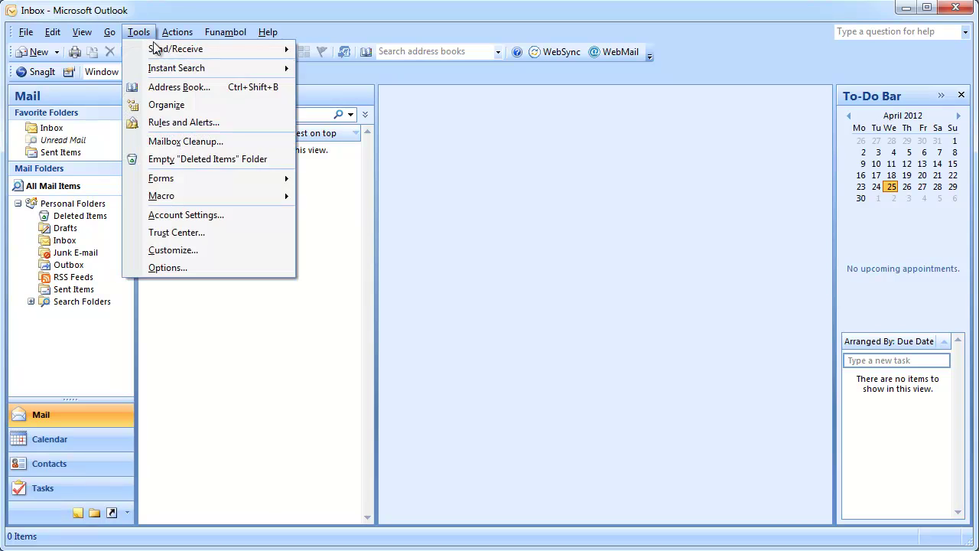
{"action": "left_click", "coordinate": [224, 214]}
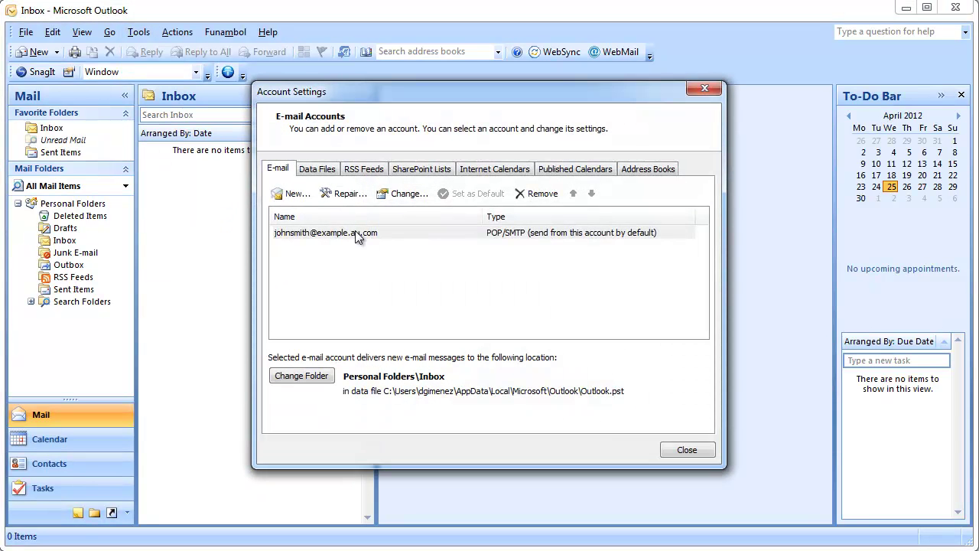
{"action": "left_click", "coordinate": [355, 233]}
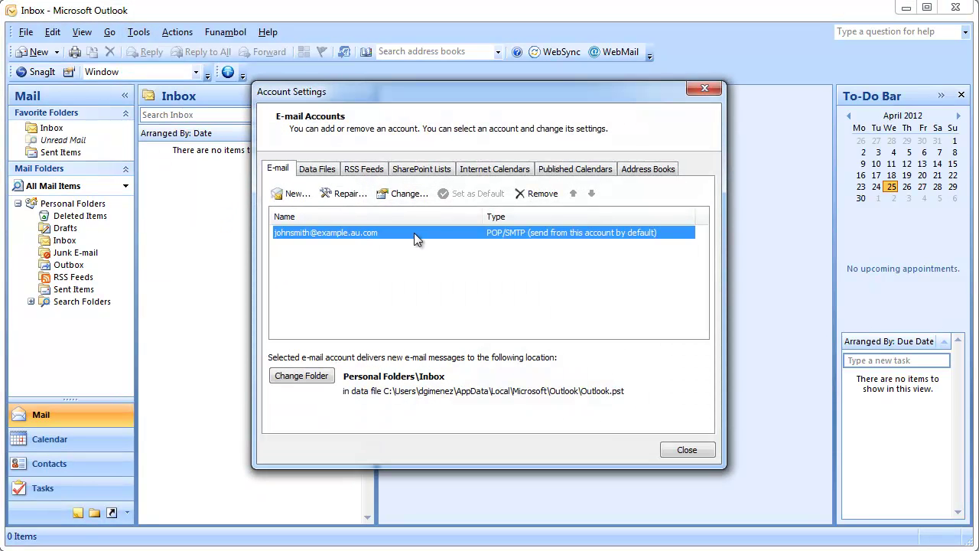
{"action": "left_click", "coordinate": [404, 194]}
{"action": "left_click_drag", "start_coordinate": [418, 198], "coordinate": [388, 73]}
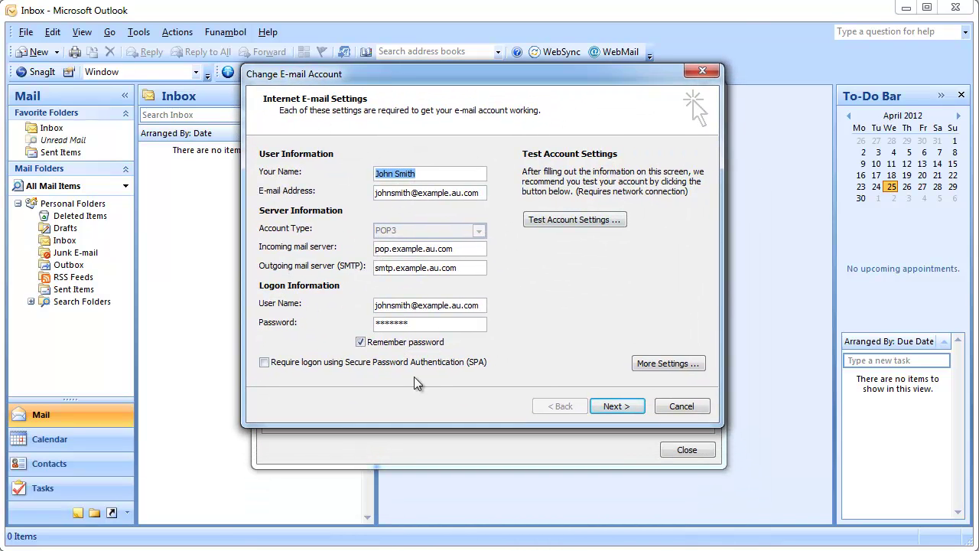